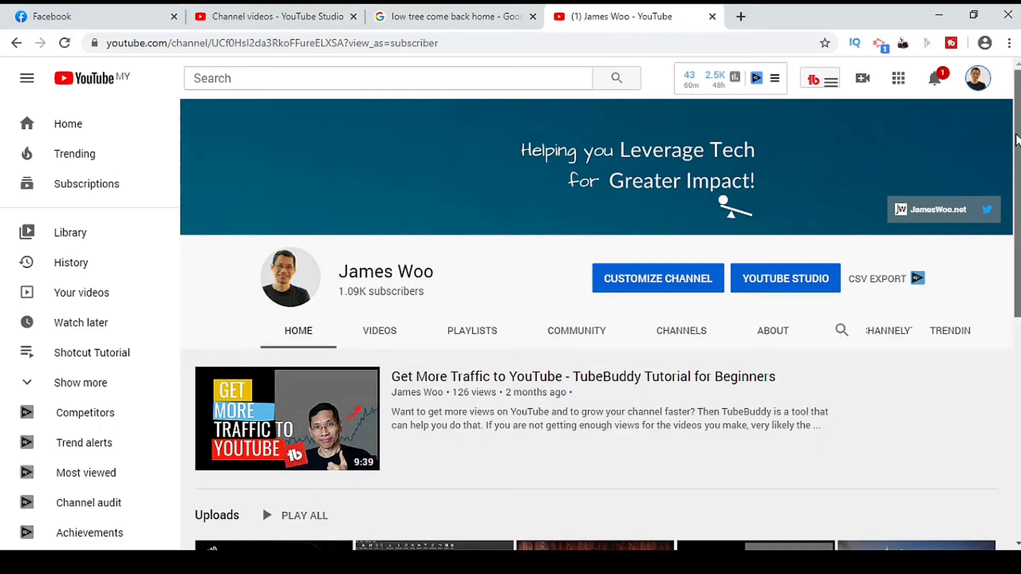
Add a second video track, V2, to the timeline
left_click_drag(1015, 139, 1016, 362)
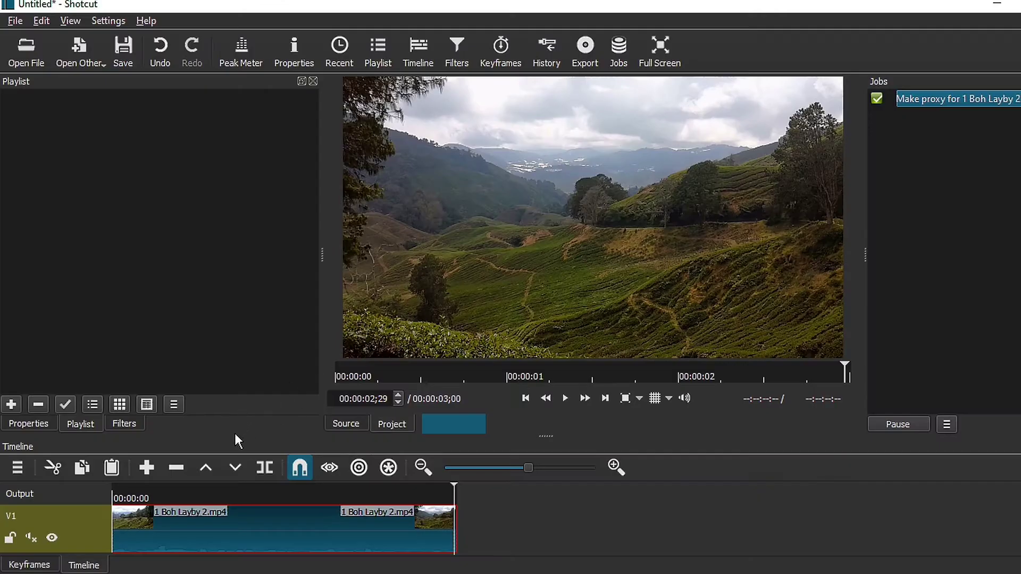
right_click(91, 495)
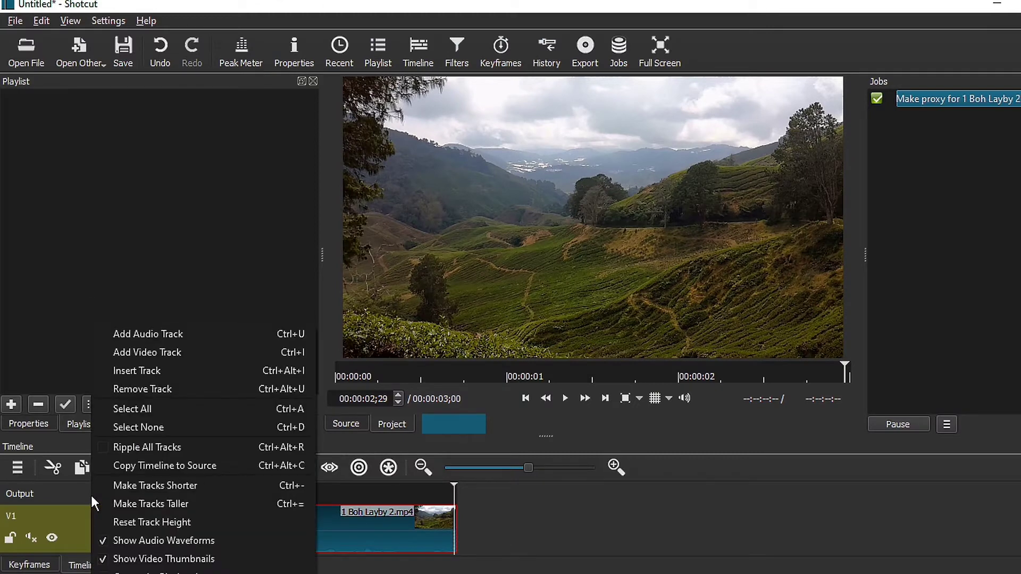
left_click(123, 348)
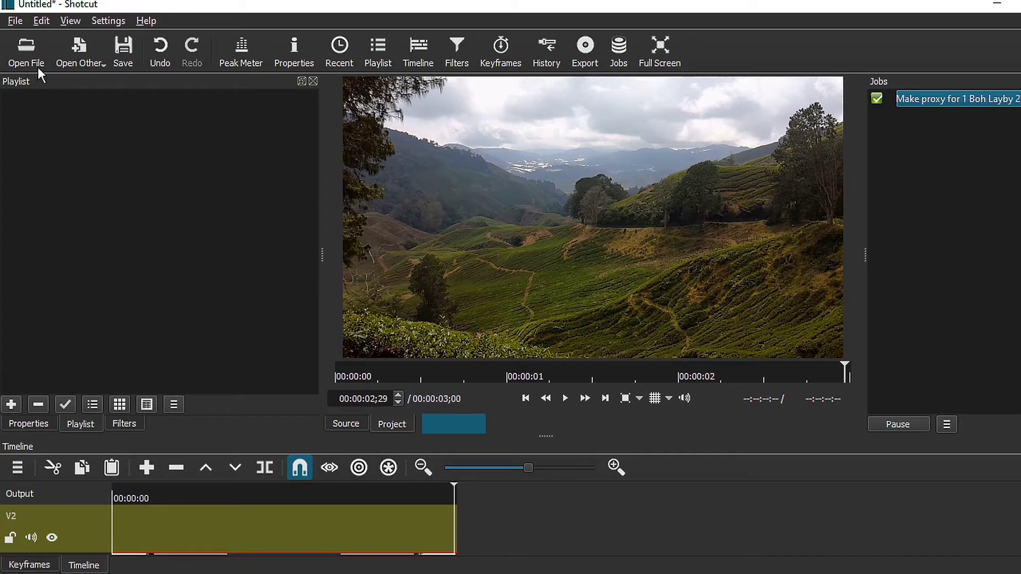
Create a solid red #f70000 colour clip and place it on track V2
left_click(67, 64)
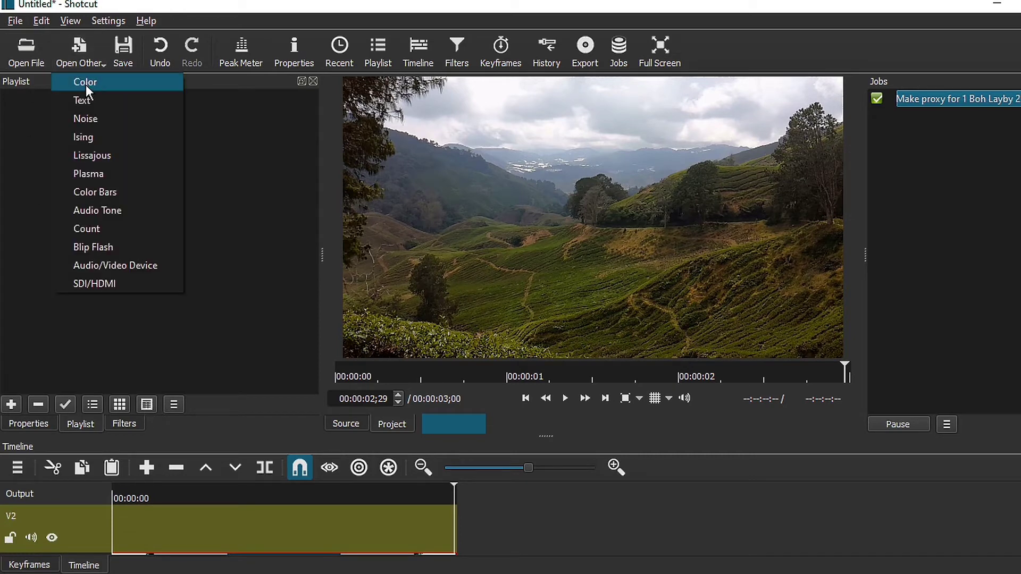
left_click(85, 83)
left_click(407, 246)
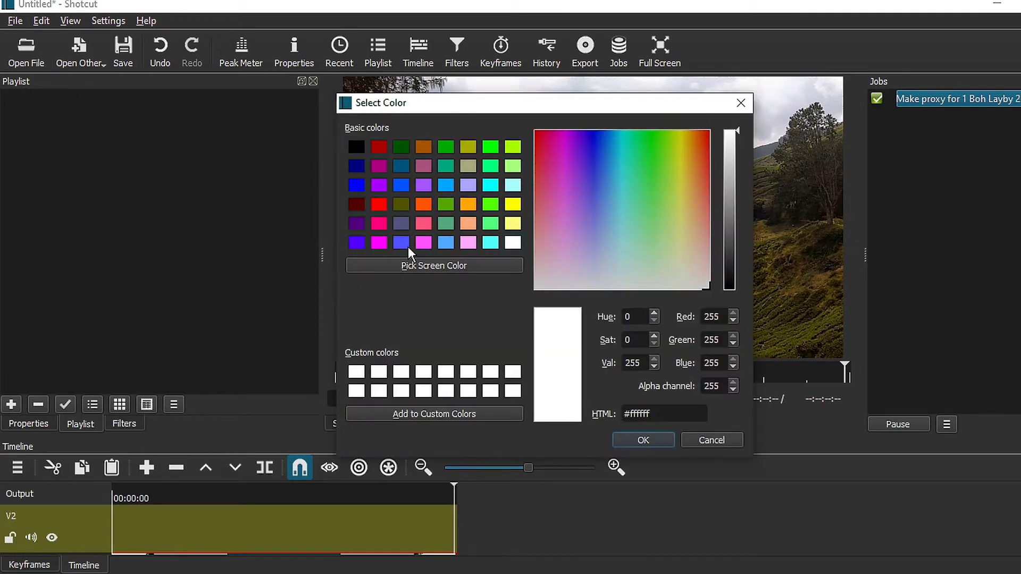
left_click(378, 206)
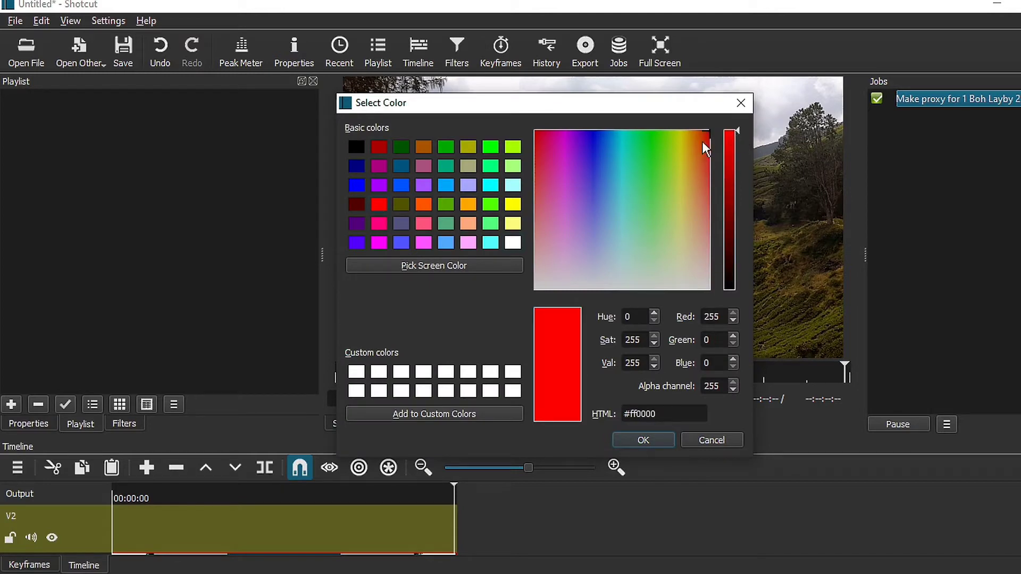
left_click_drag(739, 131, 737, 136)
left_click(643, 440)
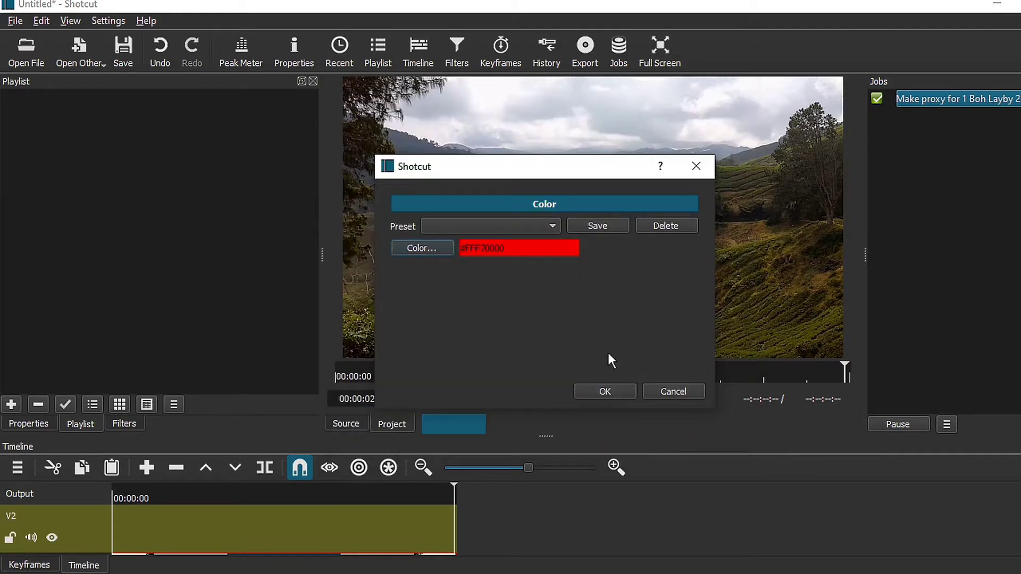
left_click(604, 392)
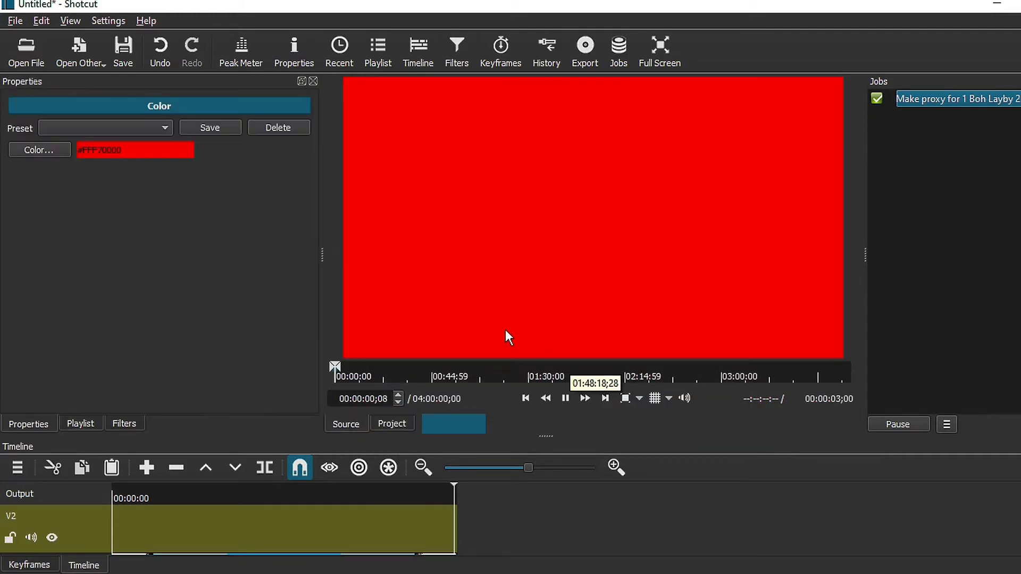
left_click(566, 398)
left_click_drag(556, 204, 113, 517)
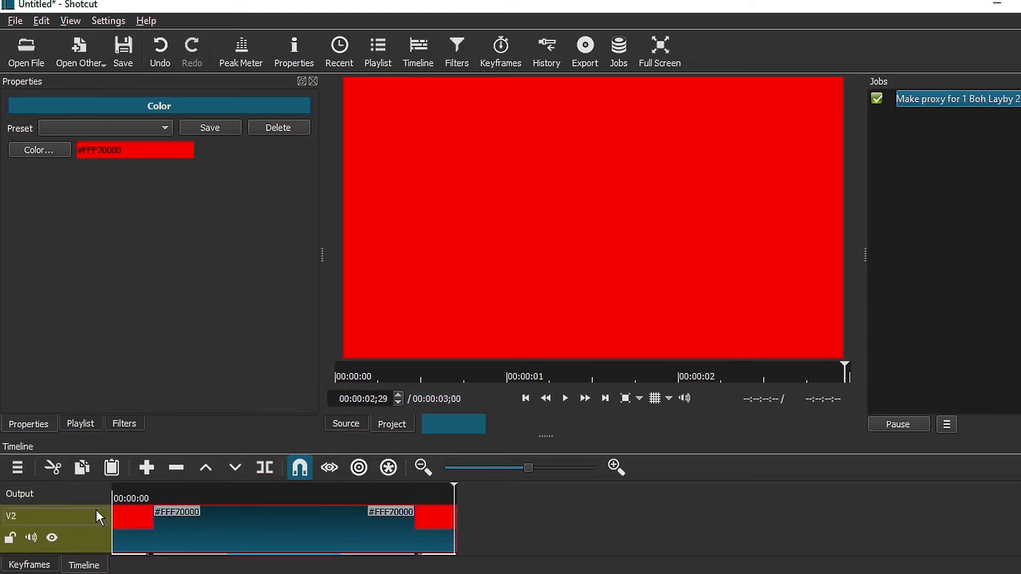
Add track V3 and place a transparent colour clip on it starting at 0
right_click(91, 528)
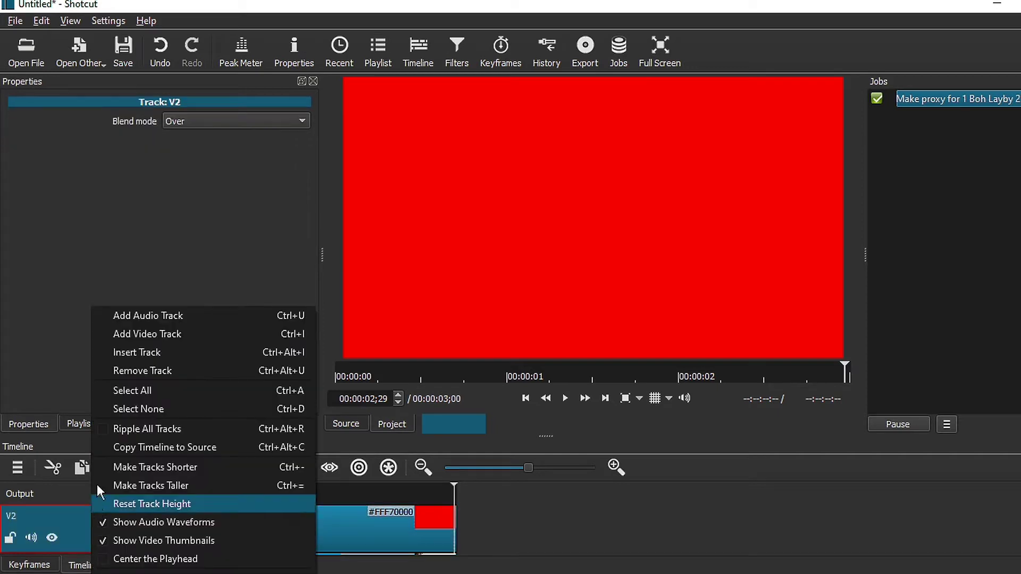
left_click(125, 335)
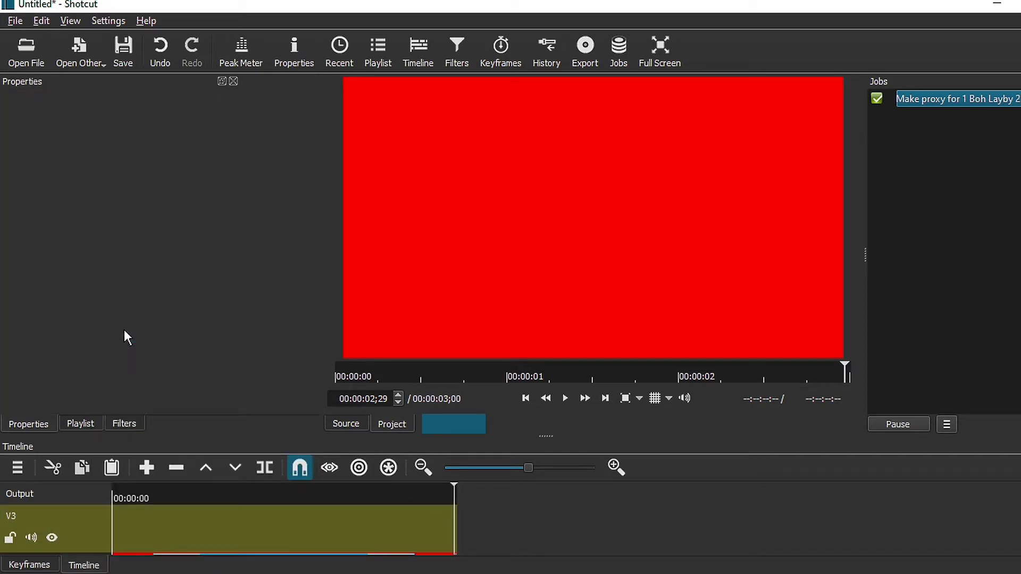
left_click(88, 58)
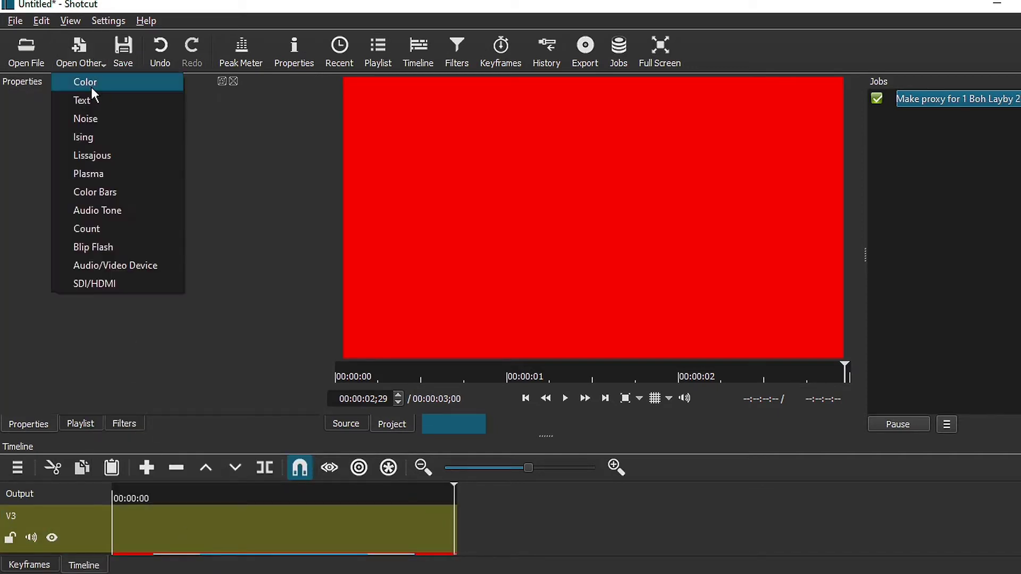
left_click(91, 86)
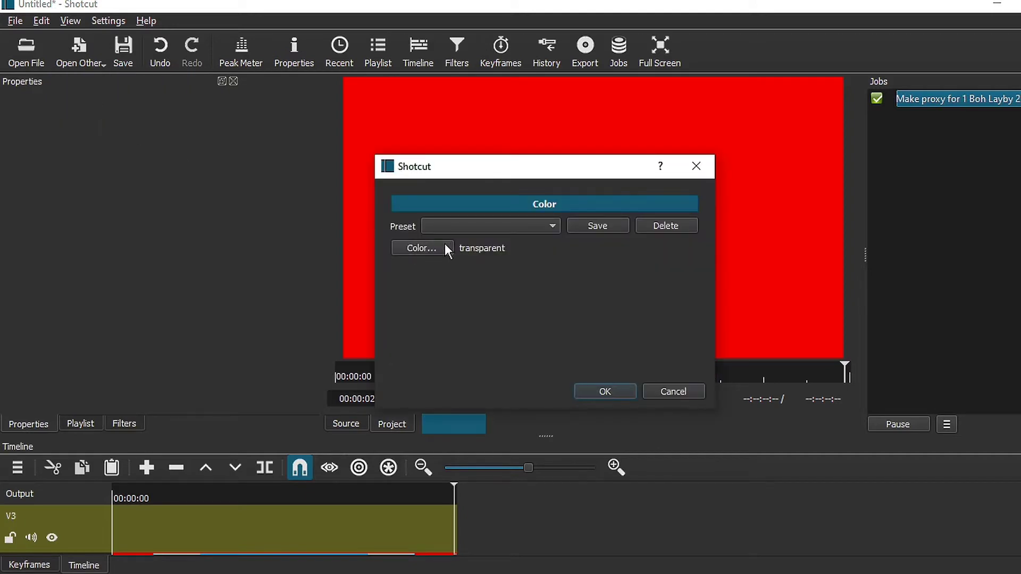
left_click(604, 391)
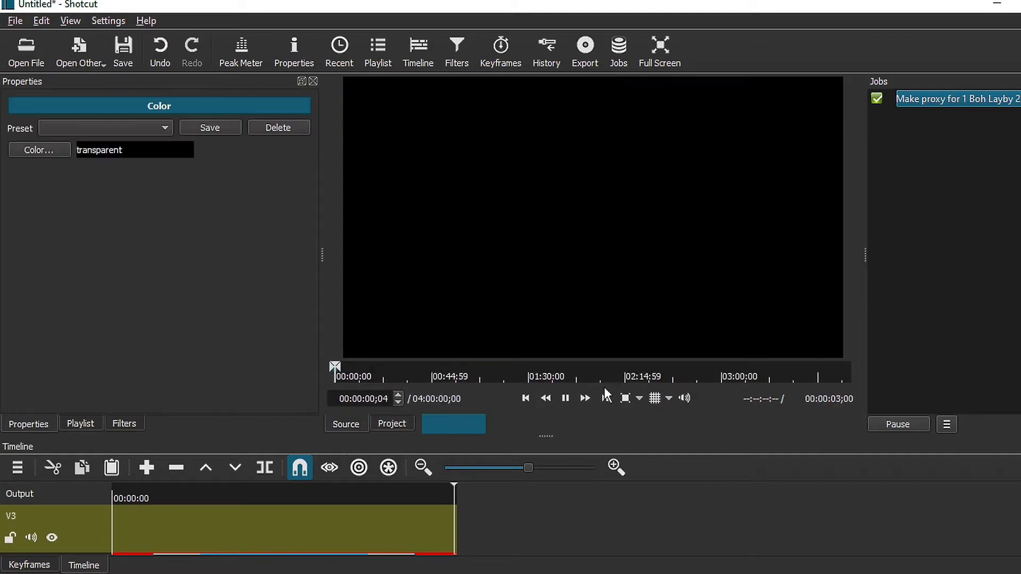
left_click(566, 399)
left_click_drag(577, 208, 239, 514)
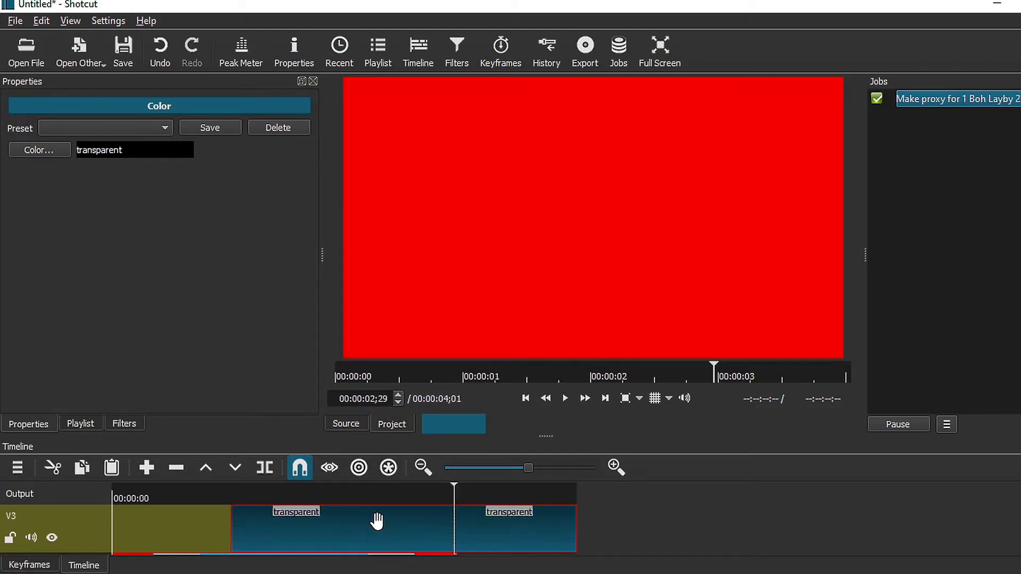
left_click_drag(376, 520, 248, 535)
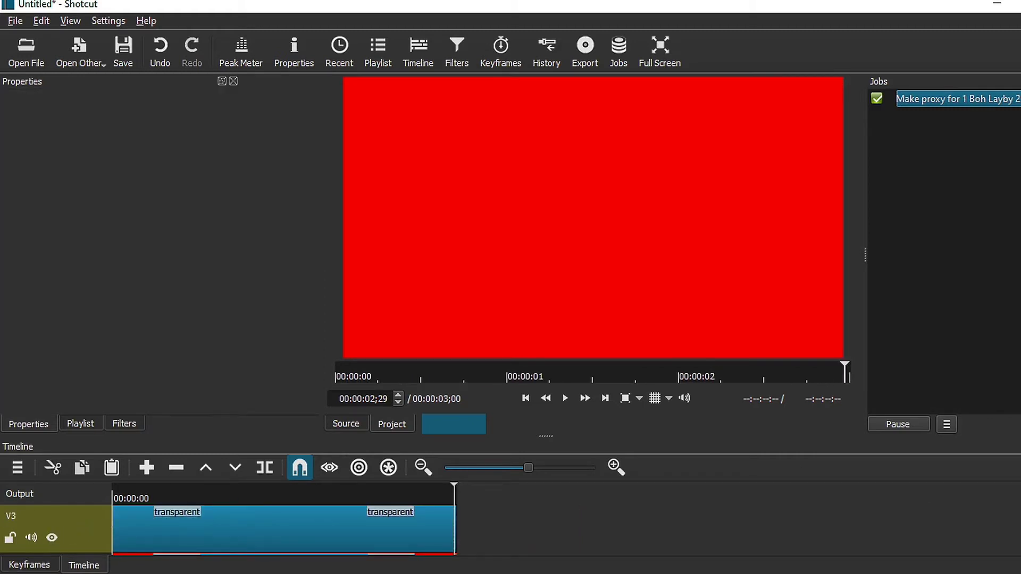
Add a Text: Simple filter to the V3 clip reading SUBSCRIBE
left_click(219, 500)
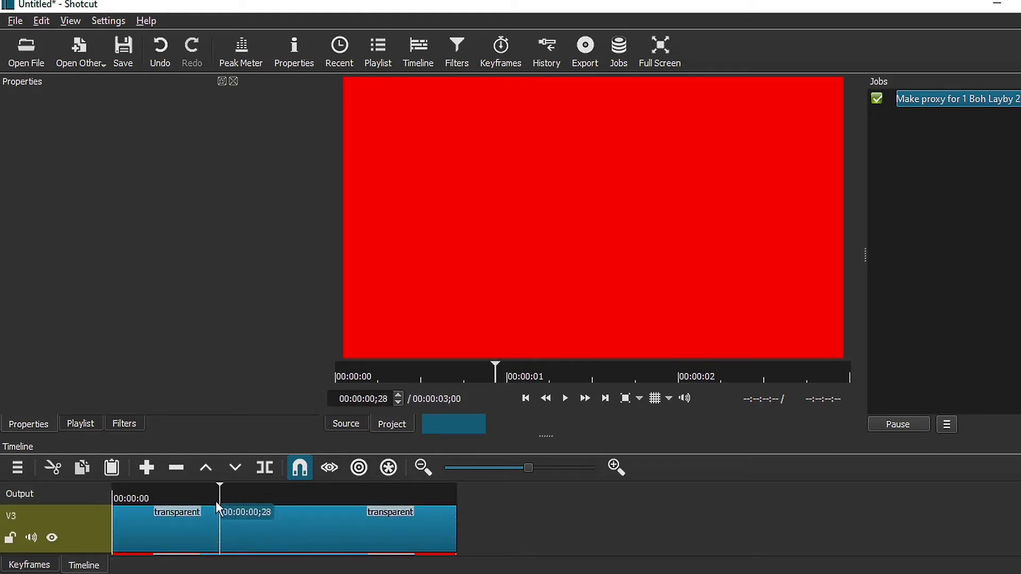
left_click(194, 518)
left_click(127, 424)
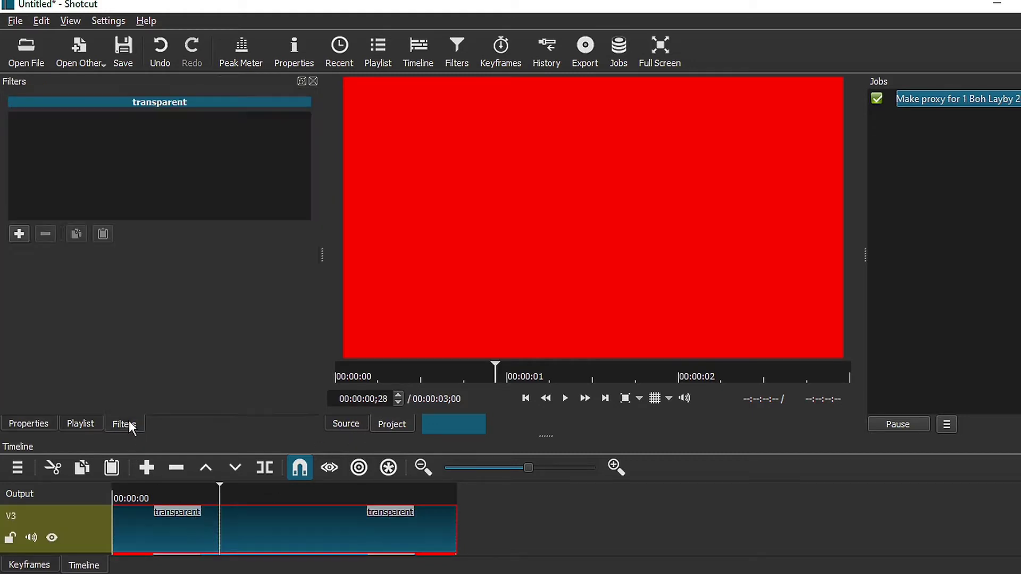
left_click(19, 230)
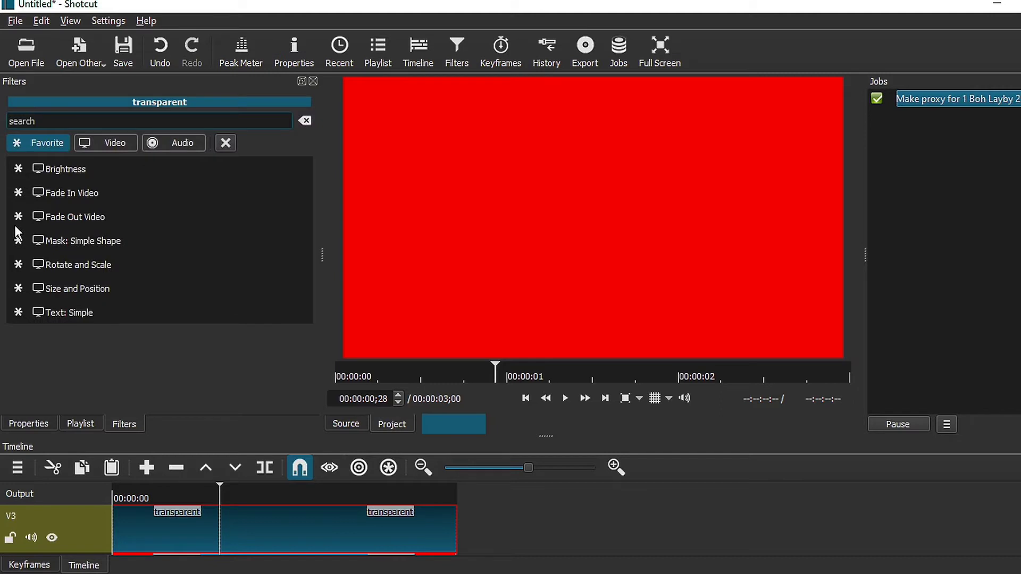
left_click(77, 311)
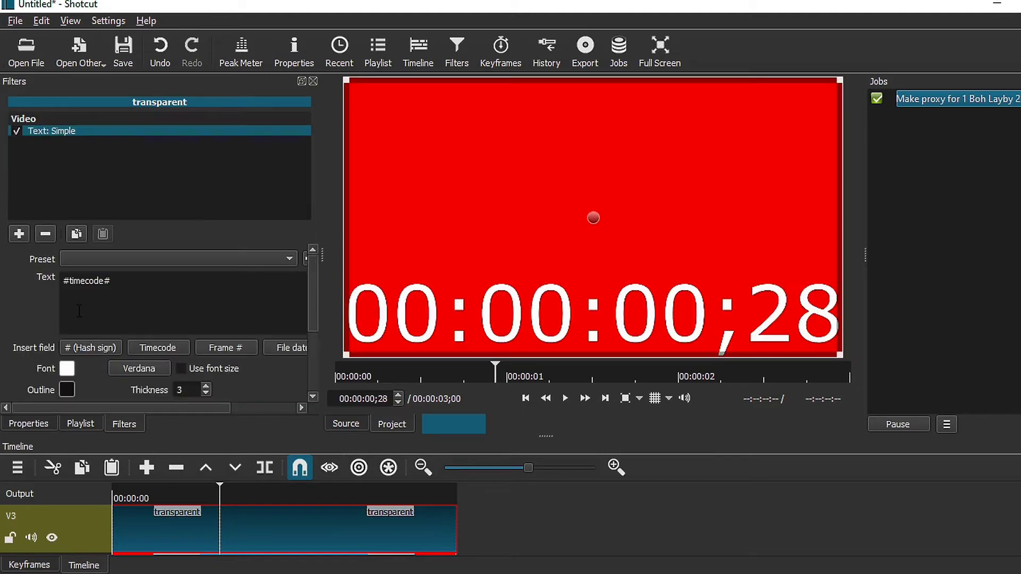
left_click_drag(134, 282, 49, 274)
type("SUBSCRIBE")
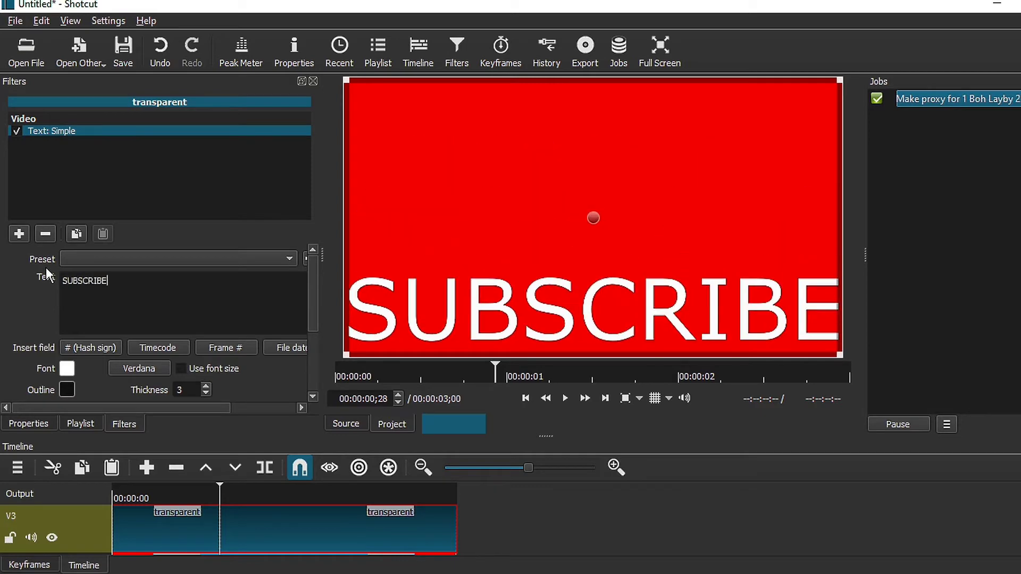
Centre the text vertically and resize its box to 360x80 at 451,592
scroll(311, 346, "down", 4)
left_click(111, 378)
left_click_drag(344, 80, 680, 321)
left_click_drag(763, 338, 604, 318)
left_click_drag(683, 319, 659, 323)
scroll(311, 327, "up", 2)
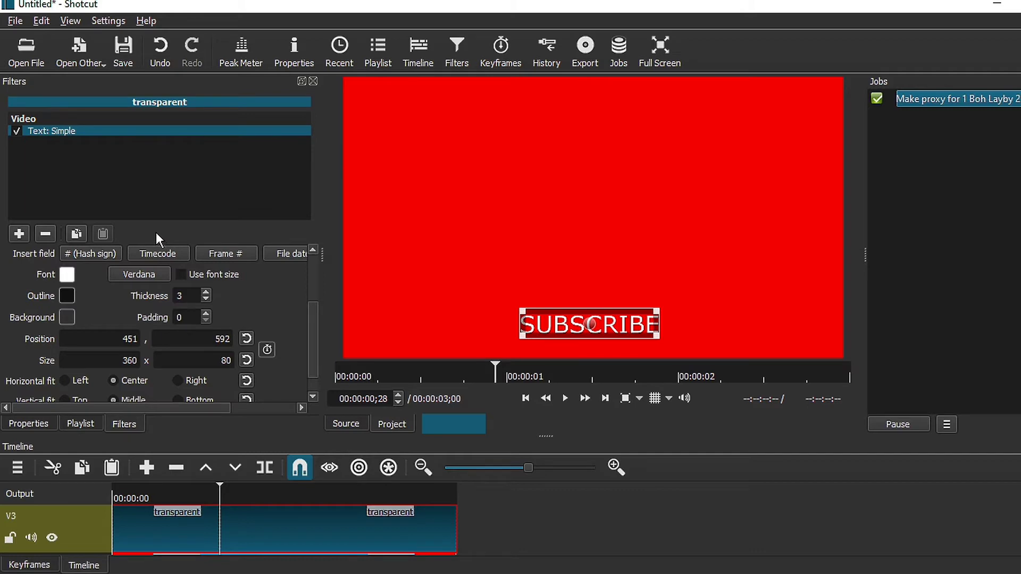
left_click(18, 234)
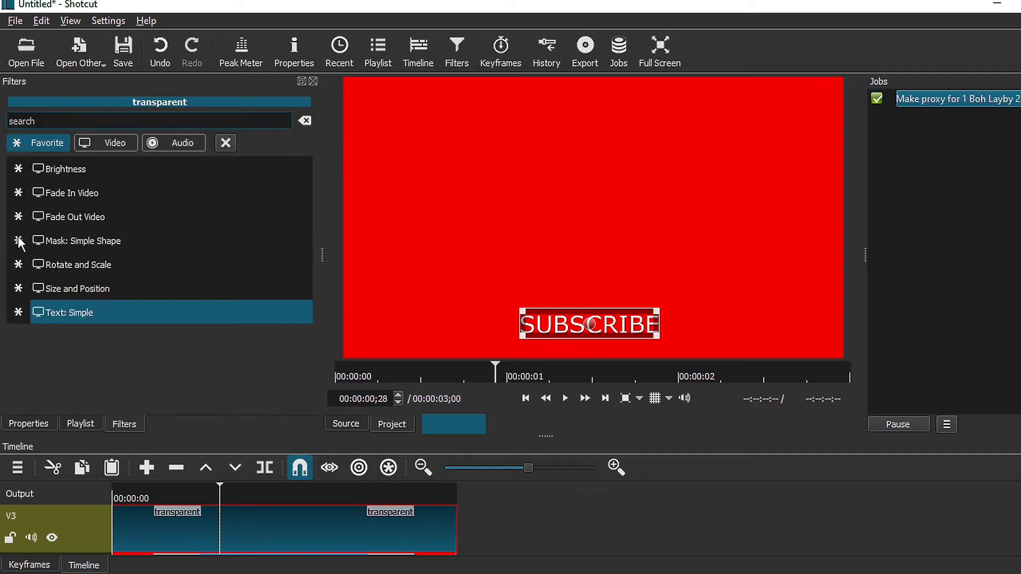
Add a Mask: Simple Shape filter centred at 50%, widened to 17.34% around SUBSCRIBE
left_click(88, 243)
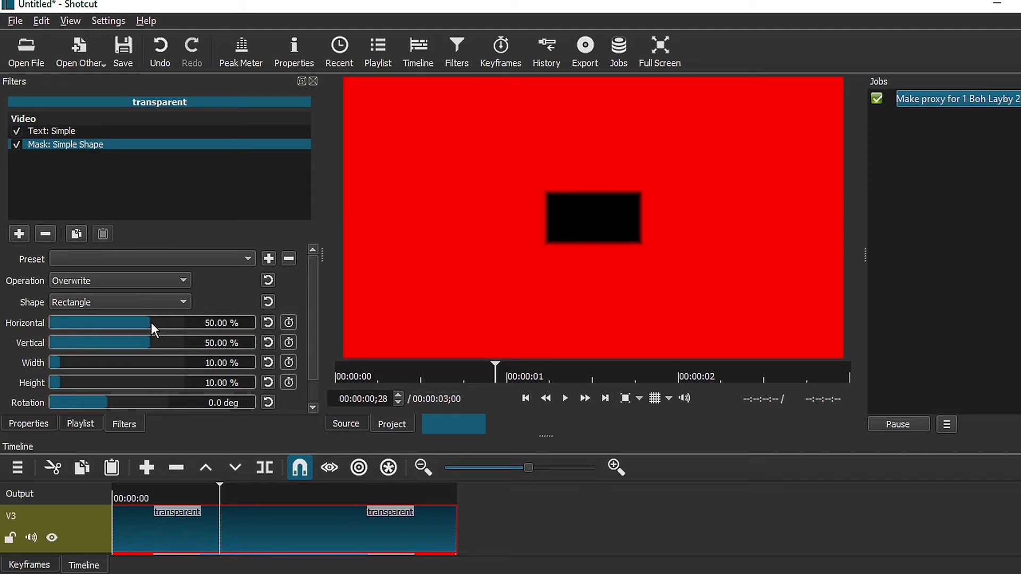
left_click_drag(151, 322, 178, 335)
left_click(268, 322)
left_click_drag(59, 360, 73, 359)
left_click(288, 316)
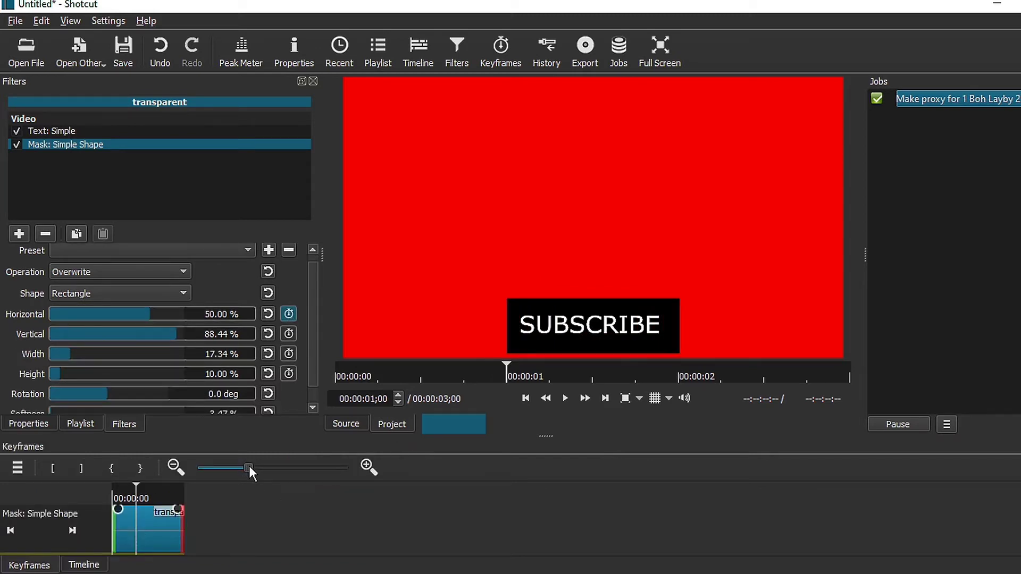
Keyframe the mask's starting Horizontal position at 17.92%
left_click_drag(301, 468, 309, 469)
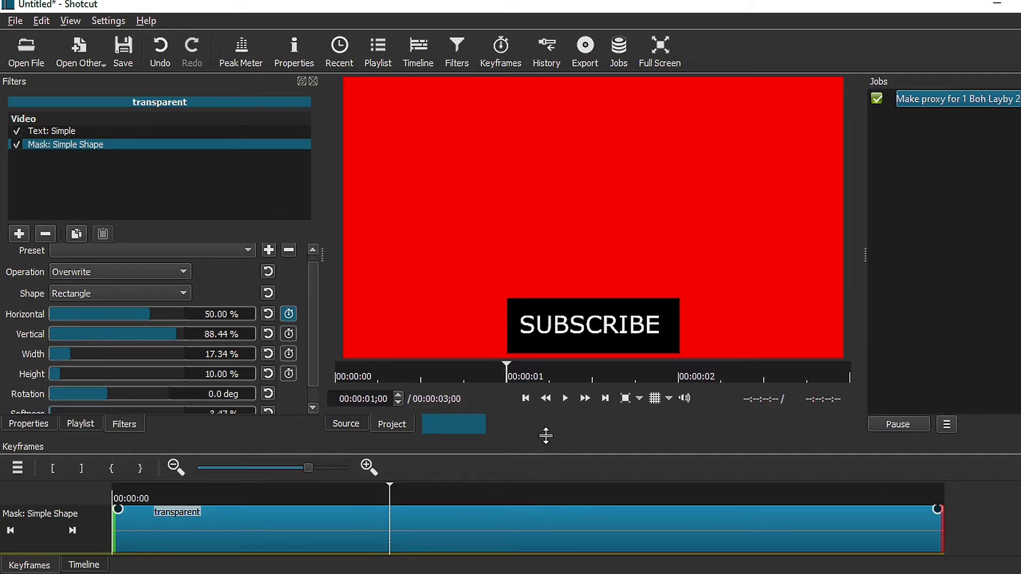
left_click_drag(545, 436, 542, 399)
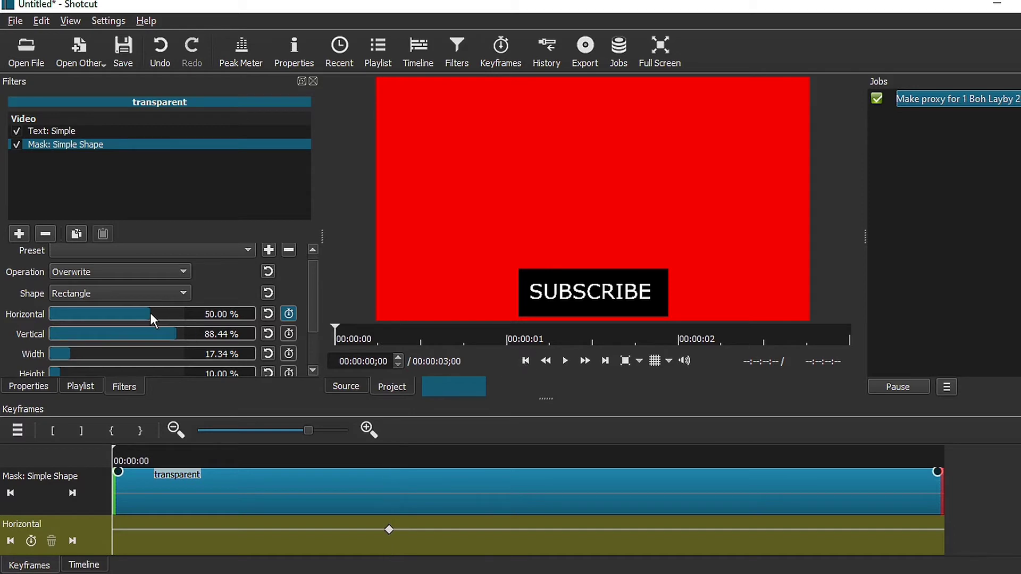
left_click_drag(149, 314, 91, 314)
Set the mask Operation to Minimum and preview the SUBSCRIBE wipe
left_click(177, 270)
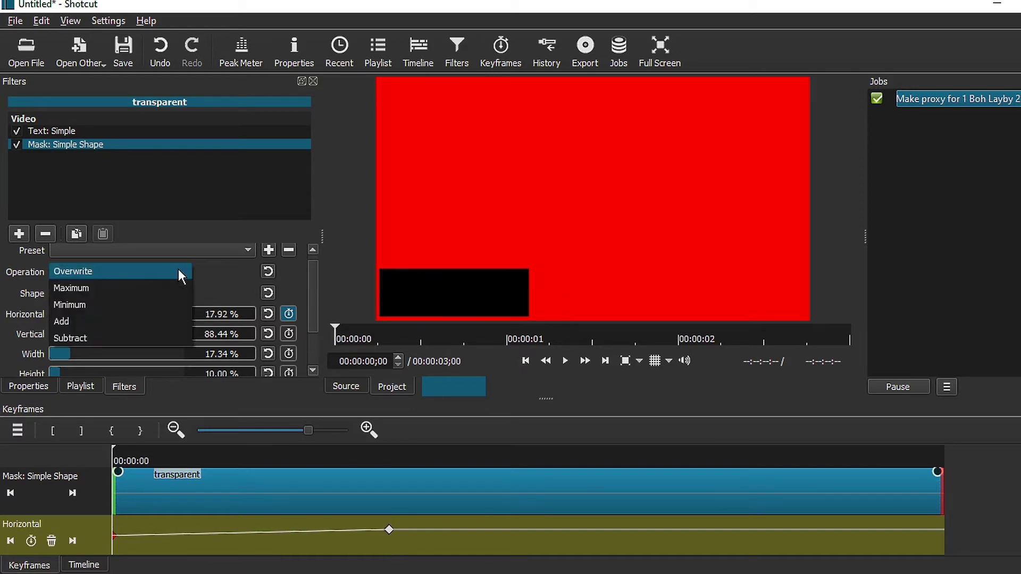
left_click(155, 299)
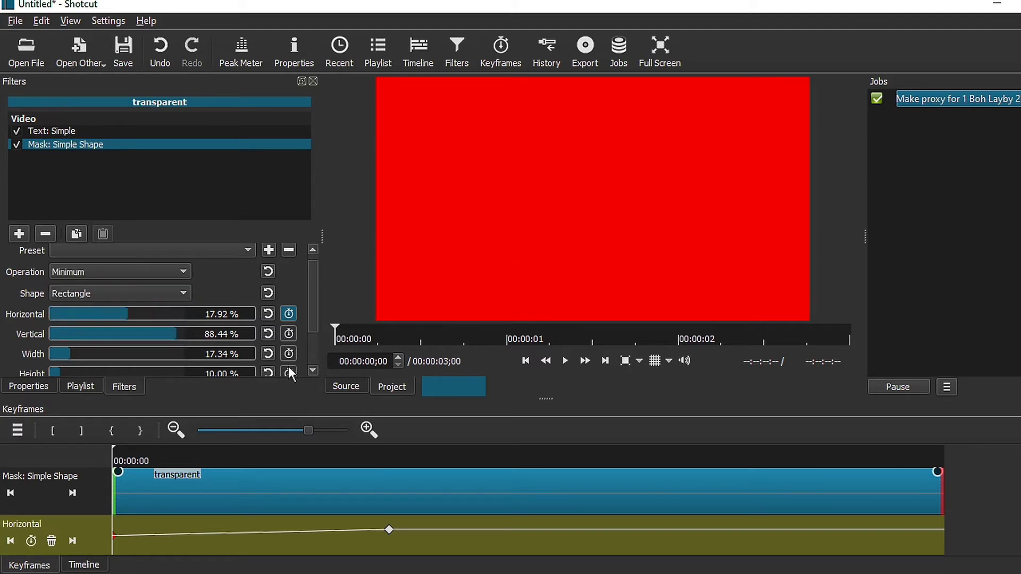
left_click(561, 360)
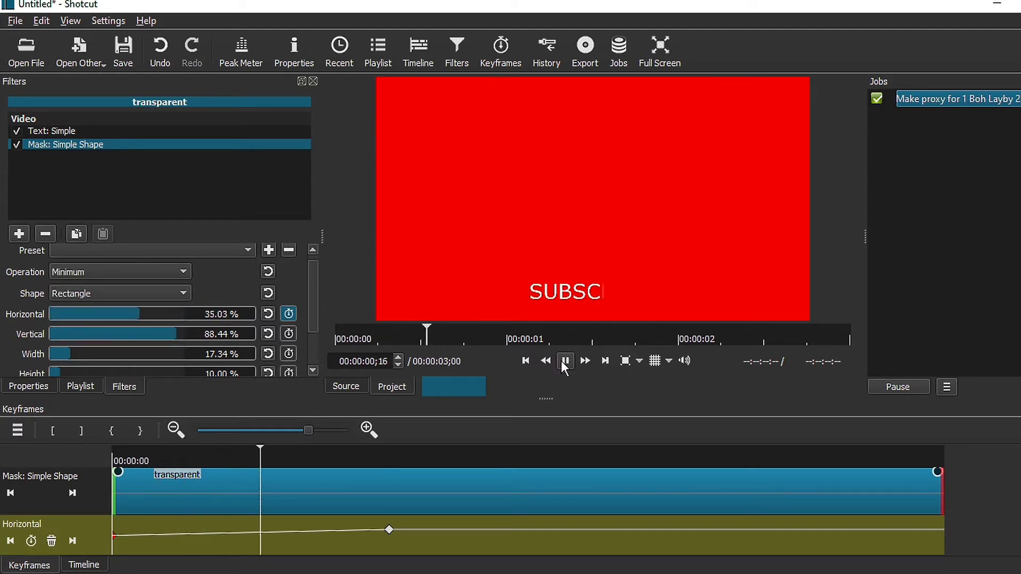
left_click(569, 361)
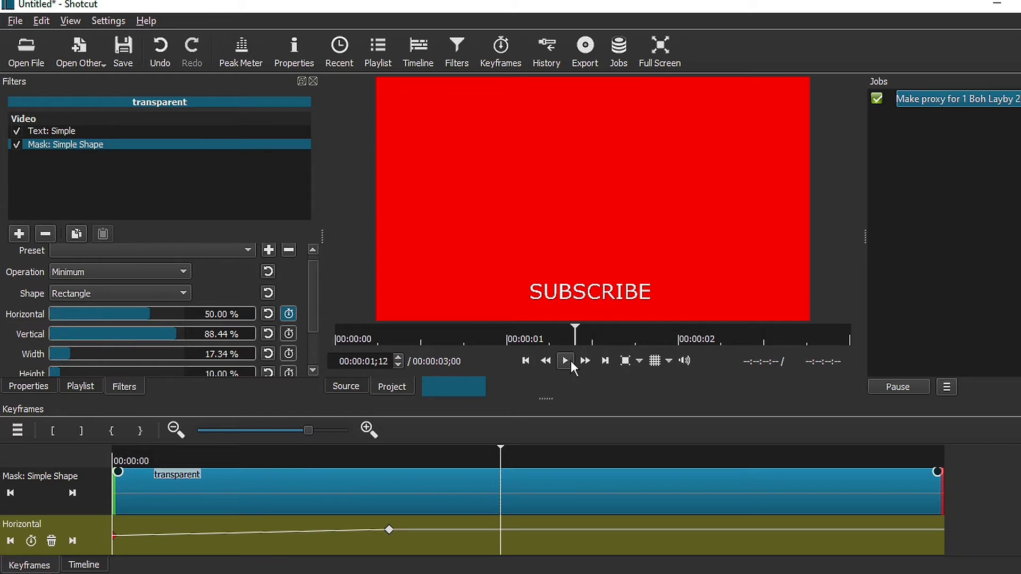
Give the red clip a Size and Position filter in Distort mode, shrinking it to 487x134 at 419,567
left_click(85, 565)
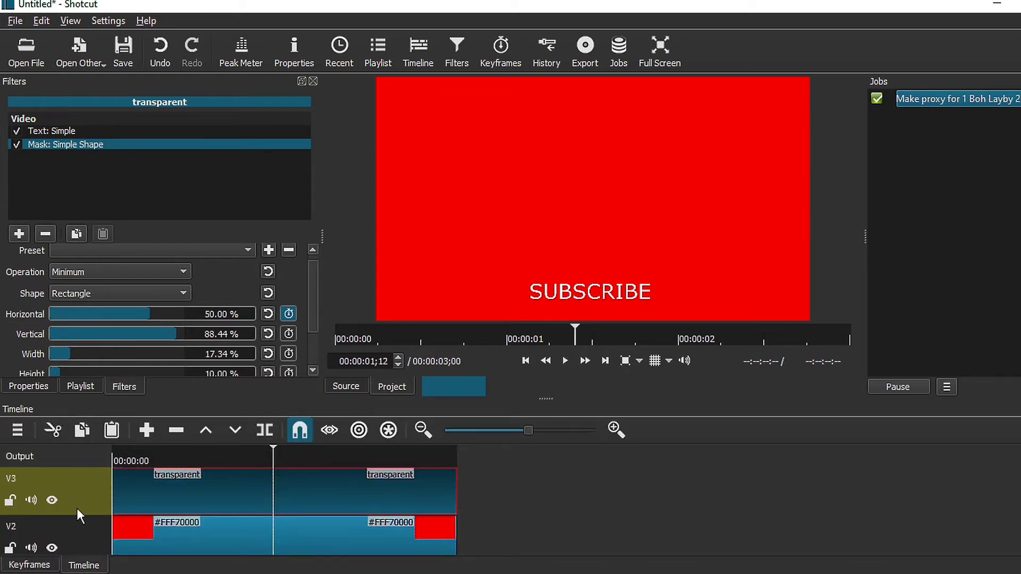
left_click(174, 535)
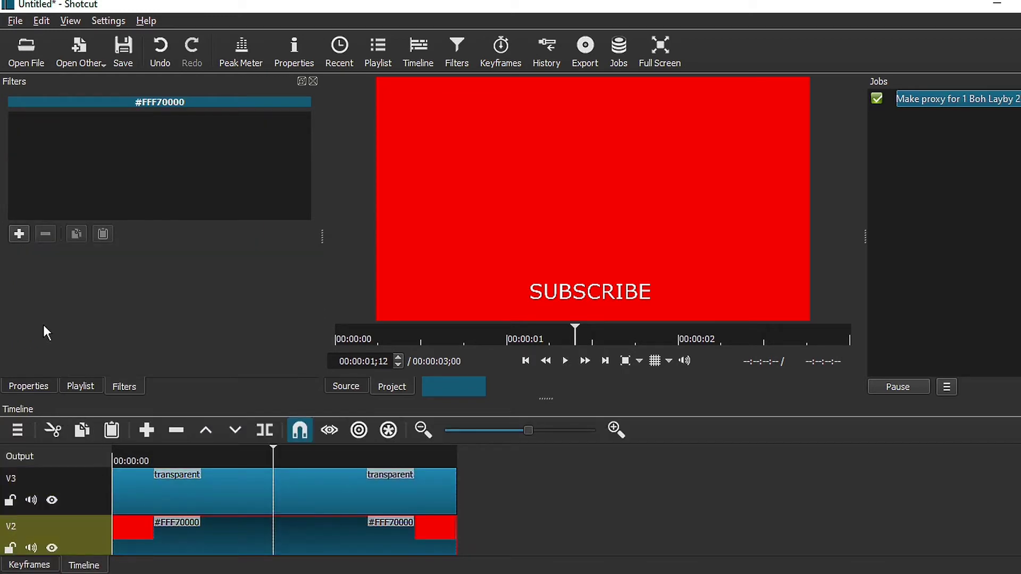
left_click(19, 234)
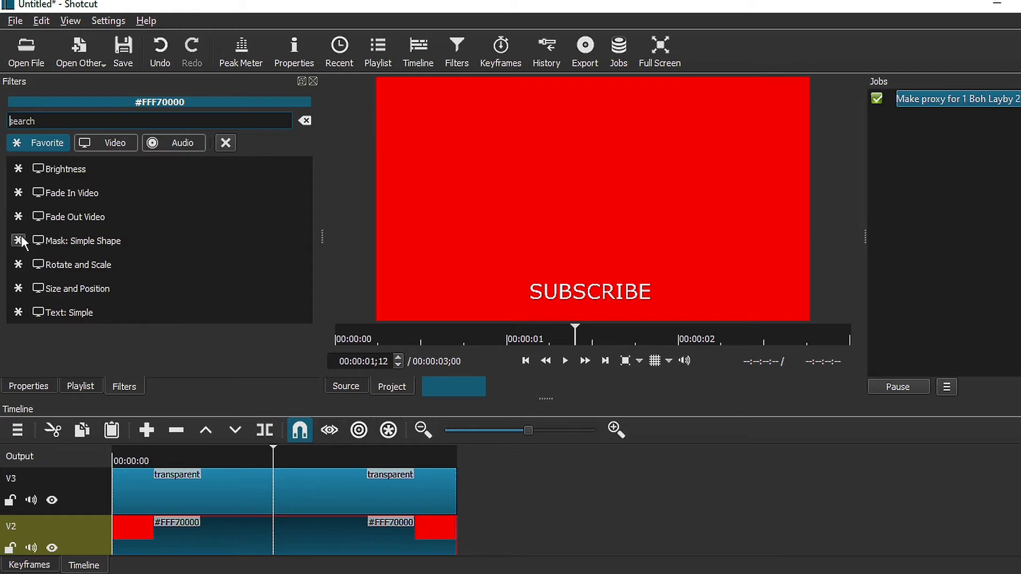
left_click(58, 290)
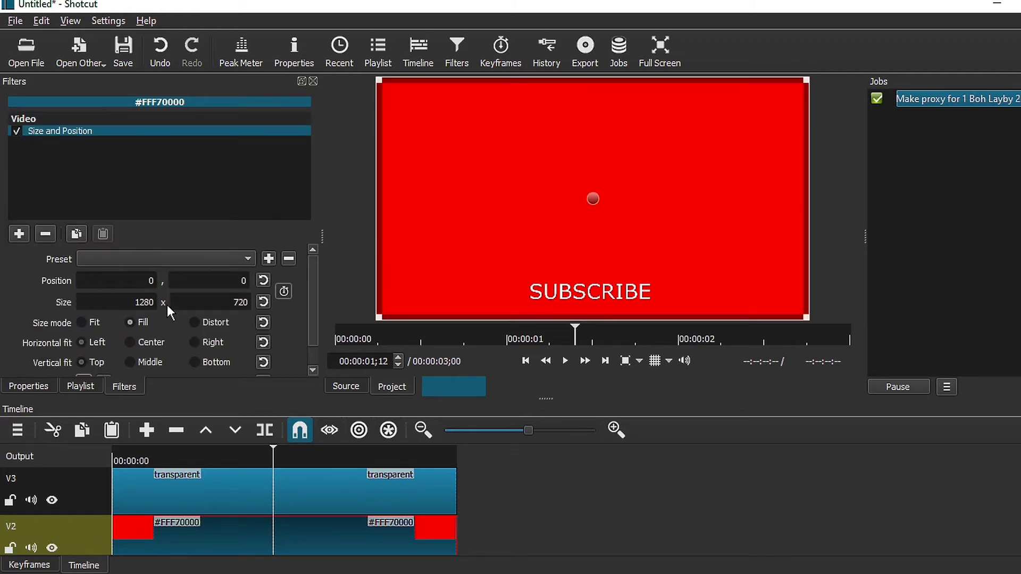
left_click(196, 322)
left_click_drag(378, 83, 516, 269)
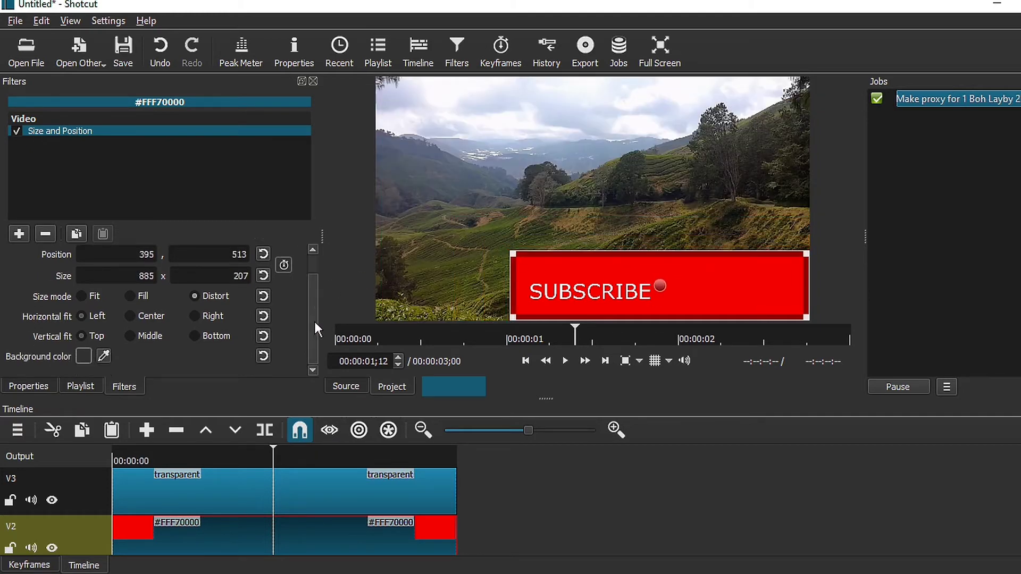
left_click_drag(813, 249, 688, 284)
left_click_drag(443, 269, 519, 273)
left_click_drag(711, 269, 665, 270)
scroll(228, 526, "down", 1)
left_click(229, 527)
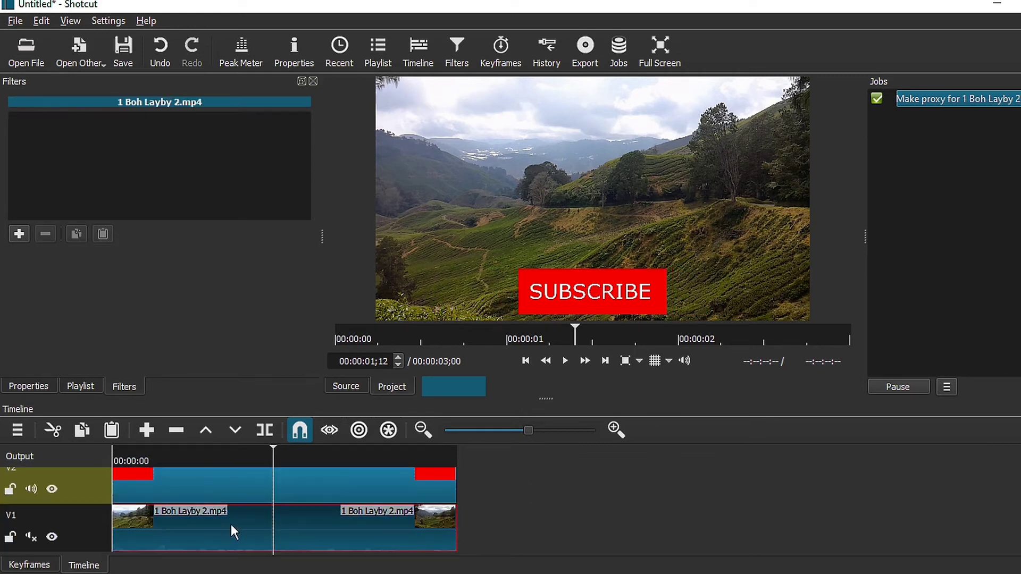
Keyframe the red box to grow from 0 width at frame 0 to full size at one second
left_click(214, 487)
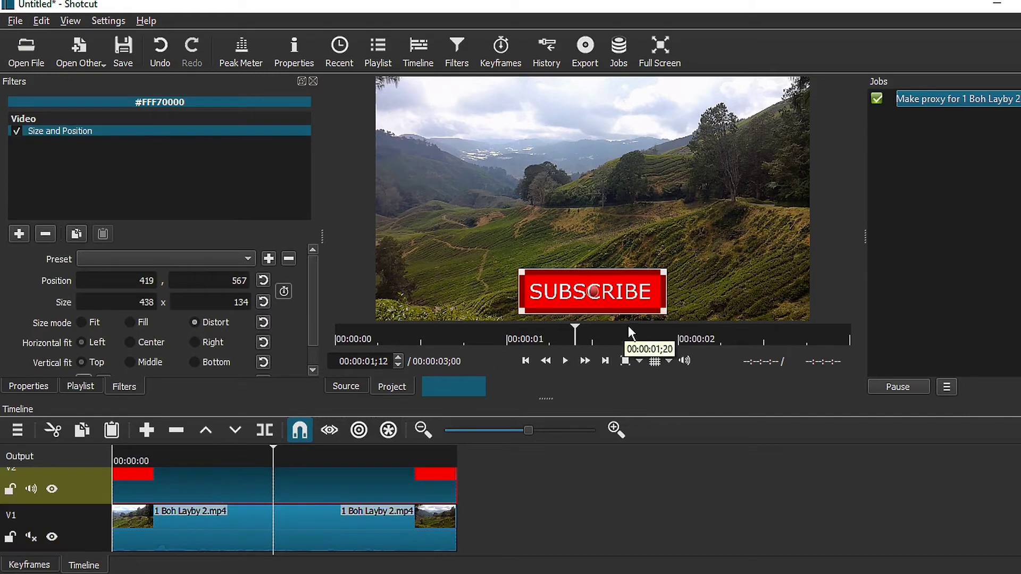
left_click(246, 459)
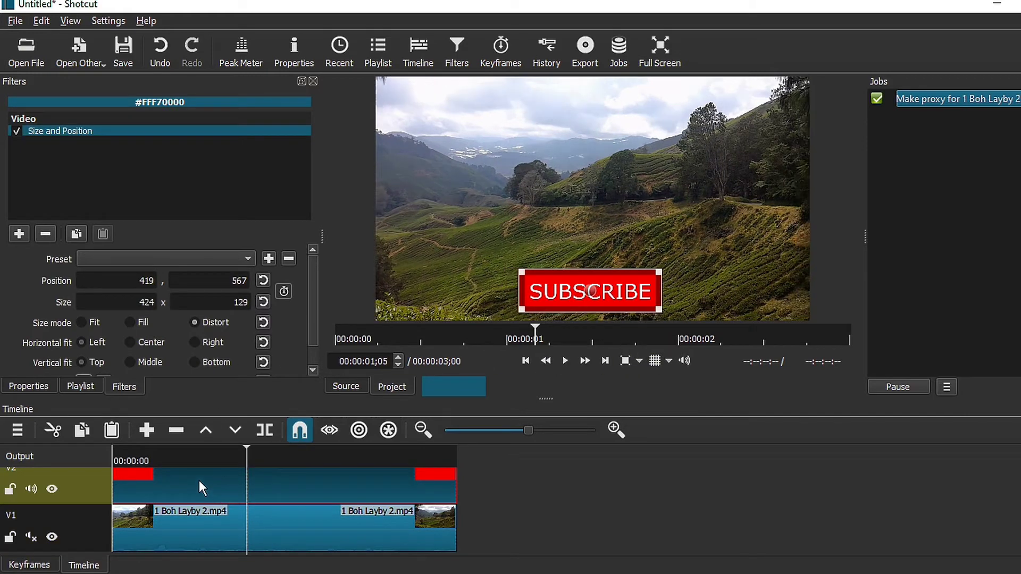
left_click(285, 290)
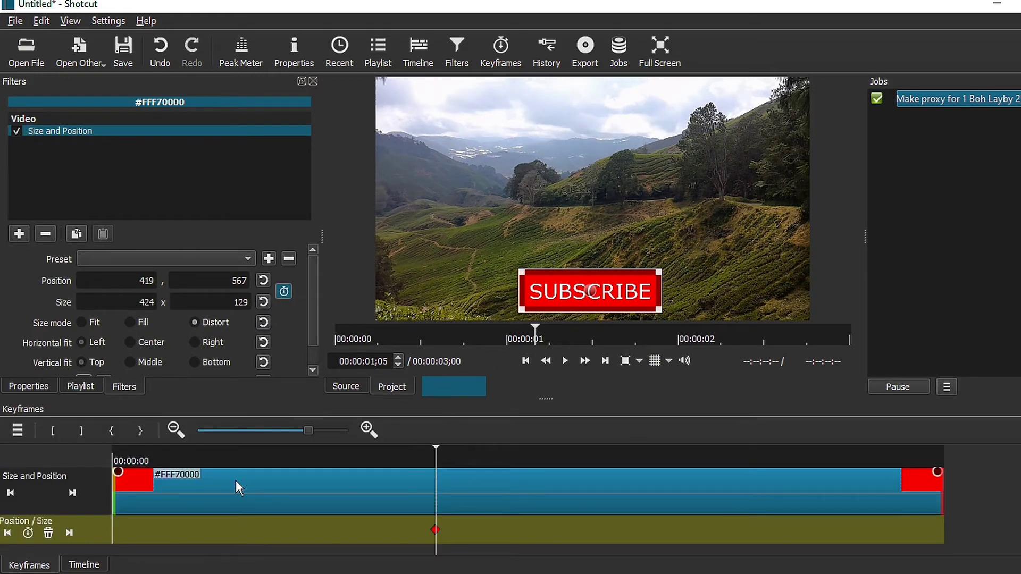
left_click(389, 458)
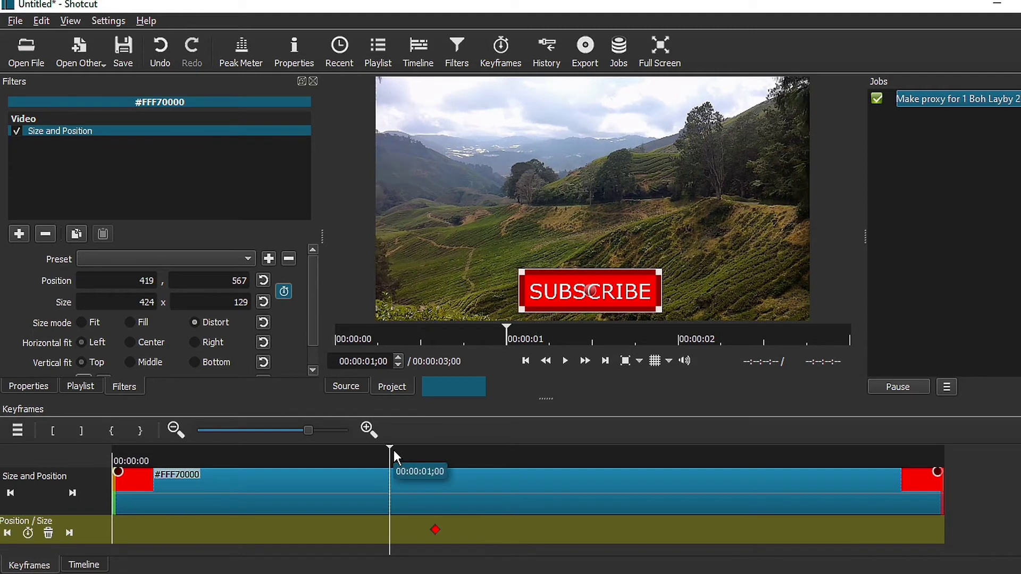
left_click_drag(436, 531, 392, 530)
key("Home")
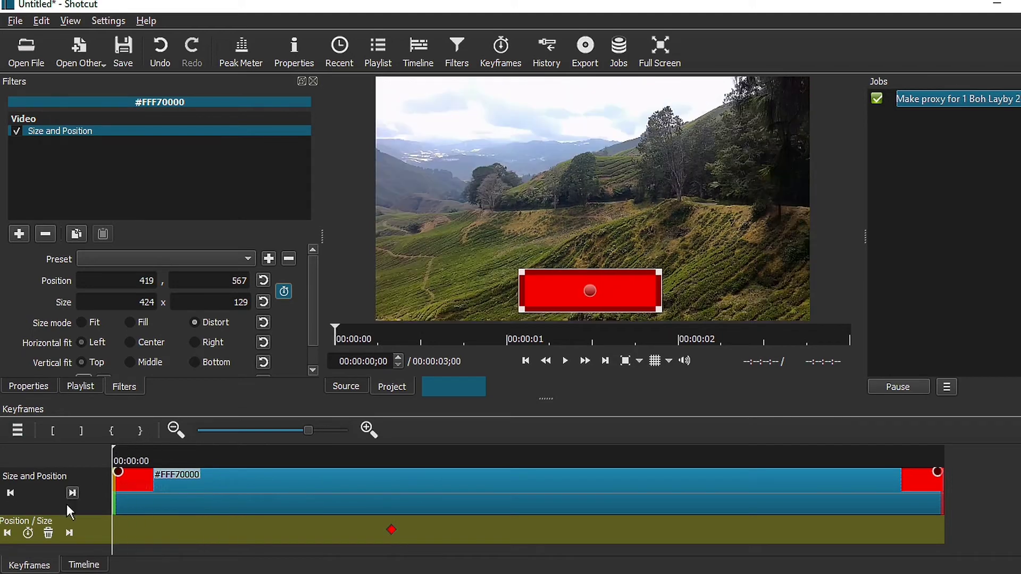
left_click_drag(137, 302, 159, 304)
left_click_drag(550, 399, 551, 371)
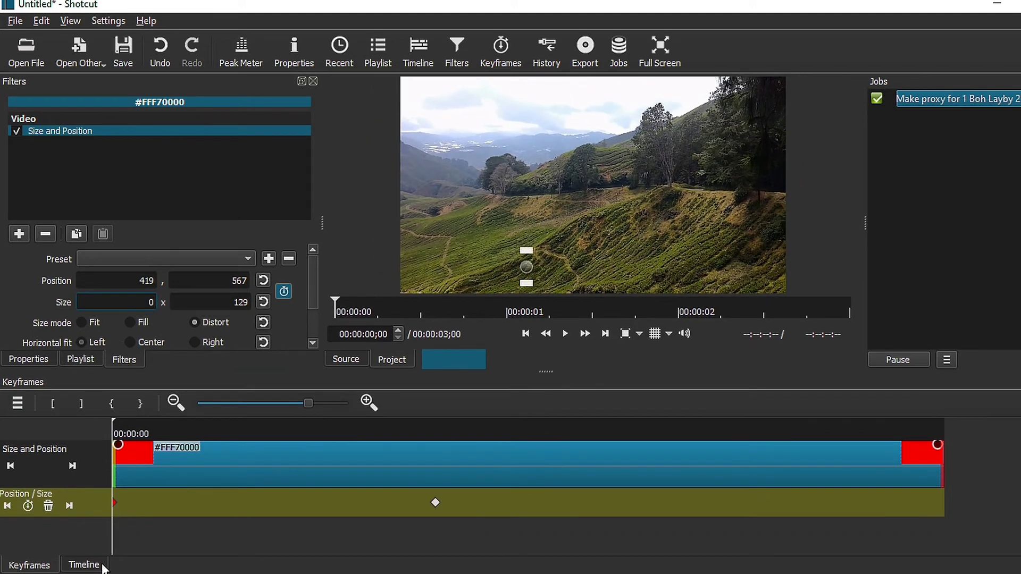
left_click(101, 565)
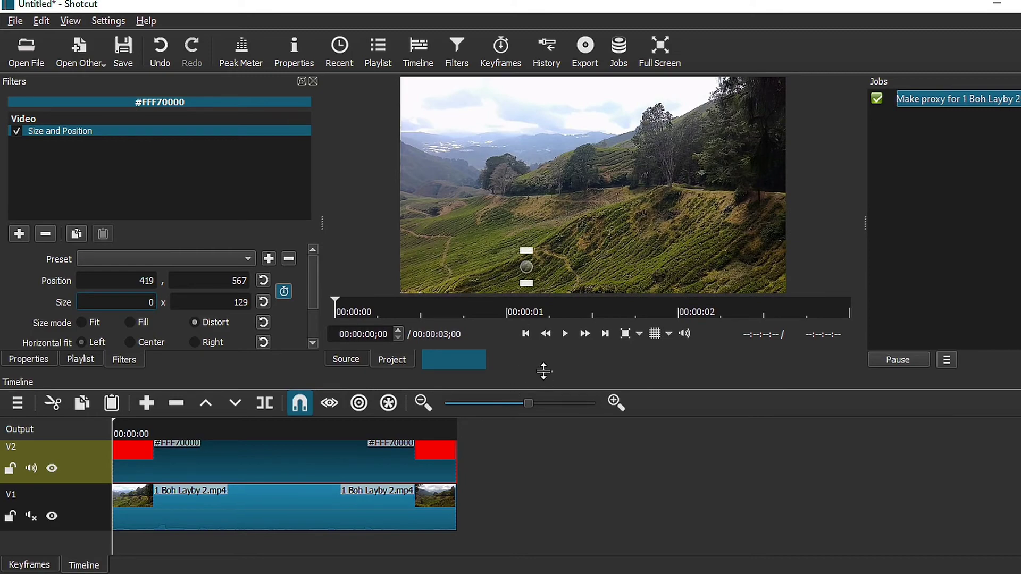
Play the timeline to preview the red box growing under SUBSCRIBE
left_click_drag(543, 370, 543, 415)
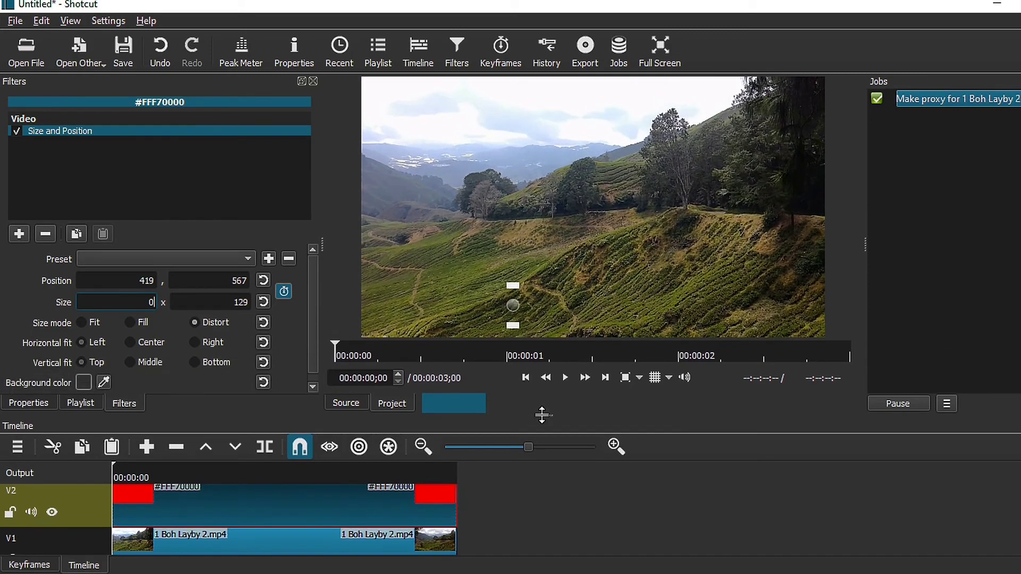
left_click(319, 544)
key("space")
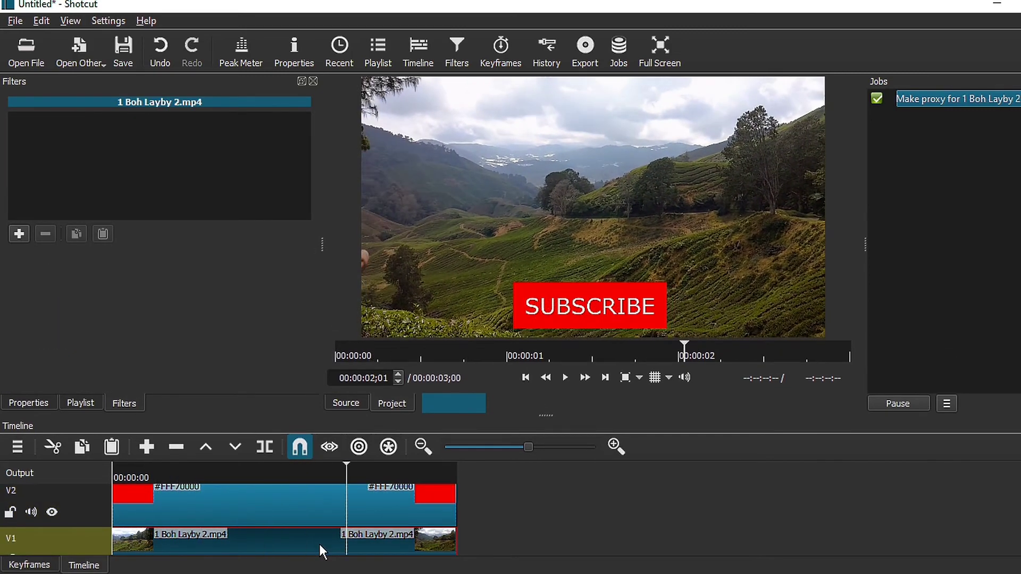
key("space")
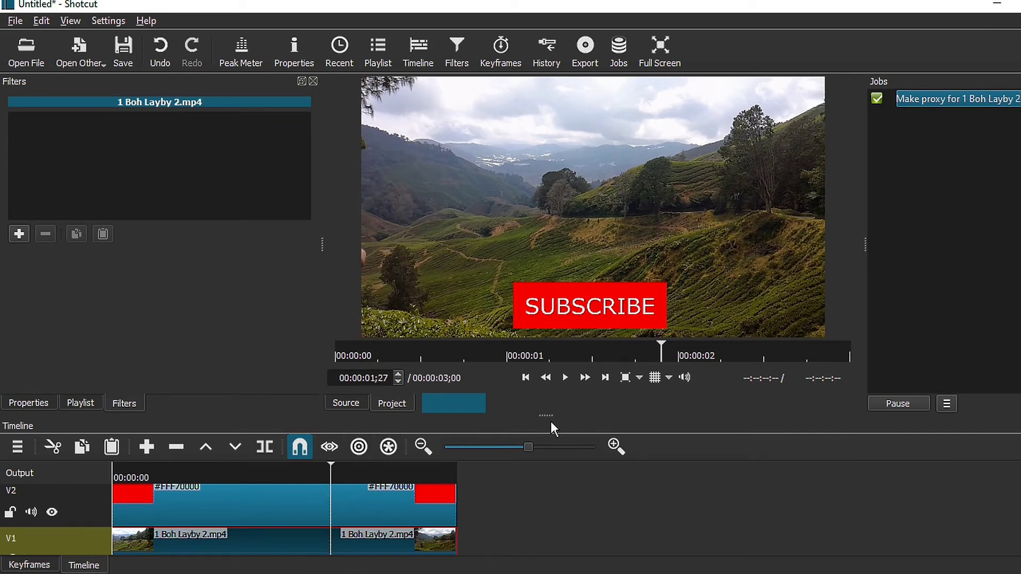
left_click_drag(546, 416, 547, 366)
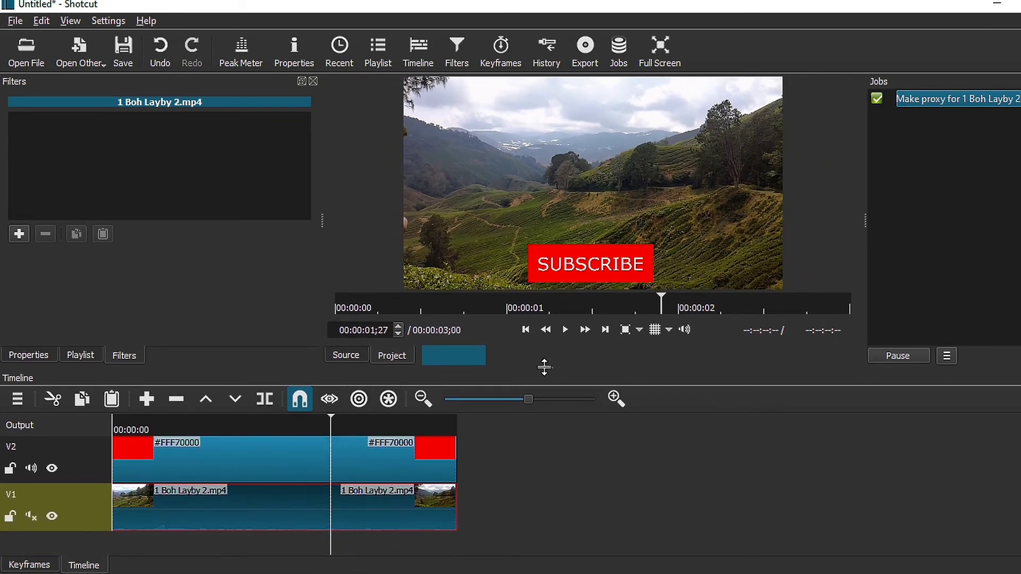
Change the interpolation type of the first Position/Size keyframe
left_click(44, 568)
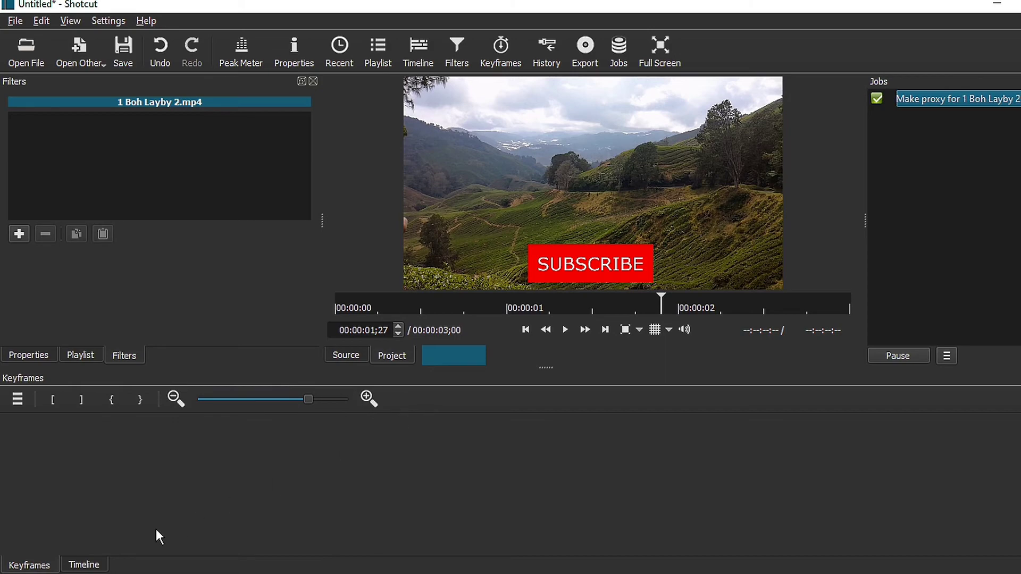
left_click(525, 330)
right_click(121, 498)
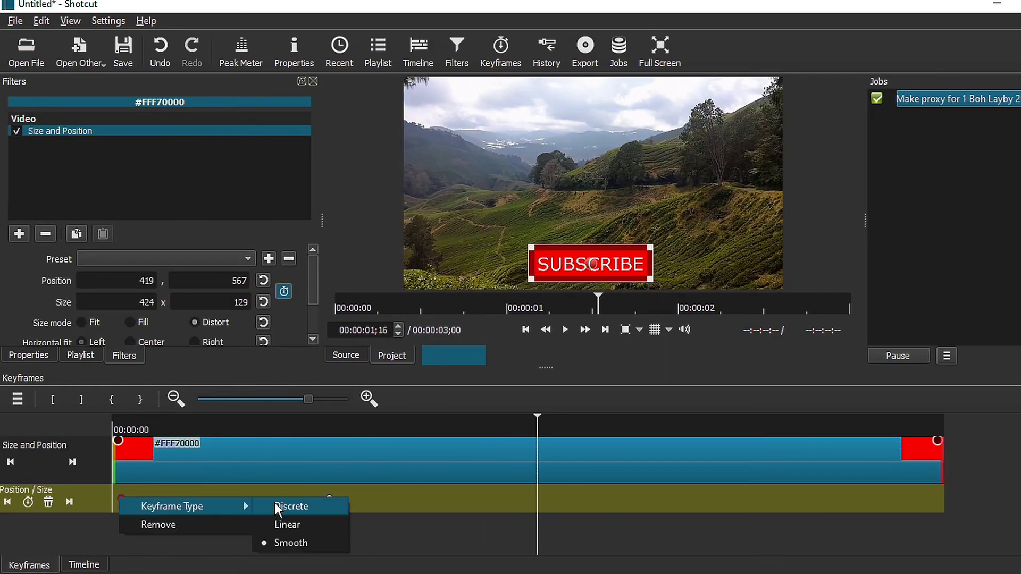
left_click(287, 506)
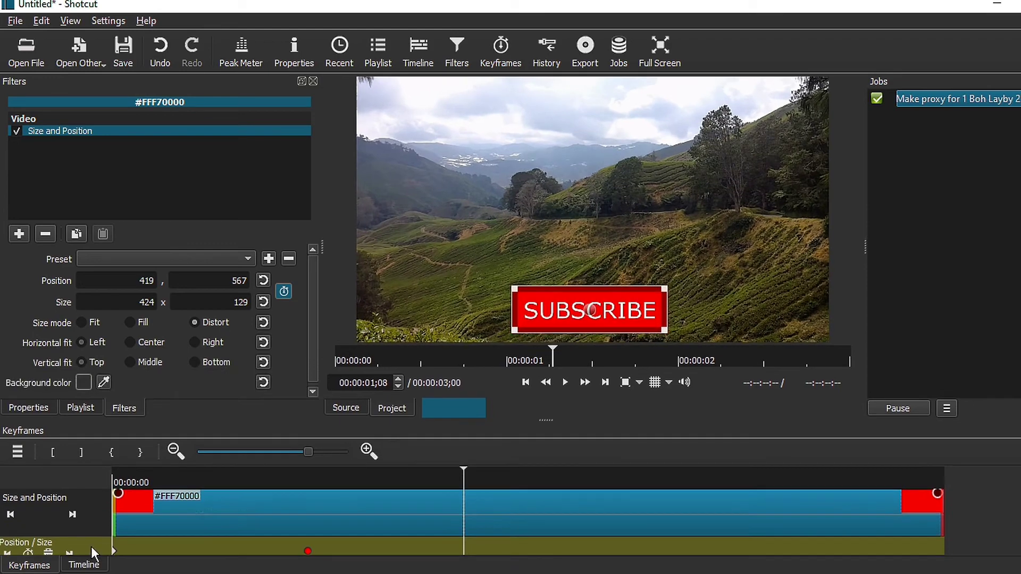
left_click(84, 565)
Inspect the text mask's first Horizontal keyframe on the V3 clip
left_click(392, 514)
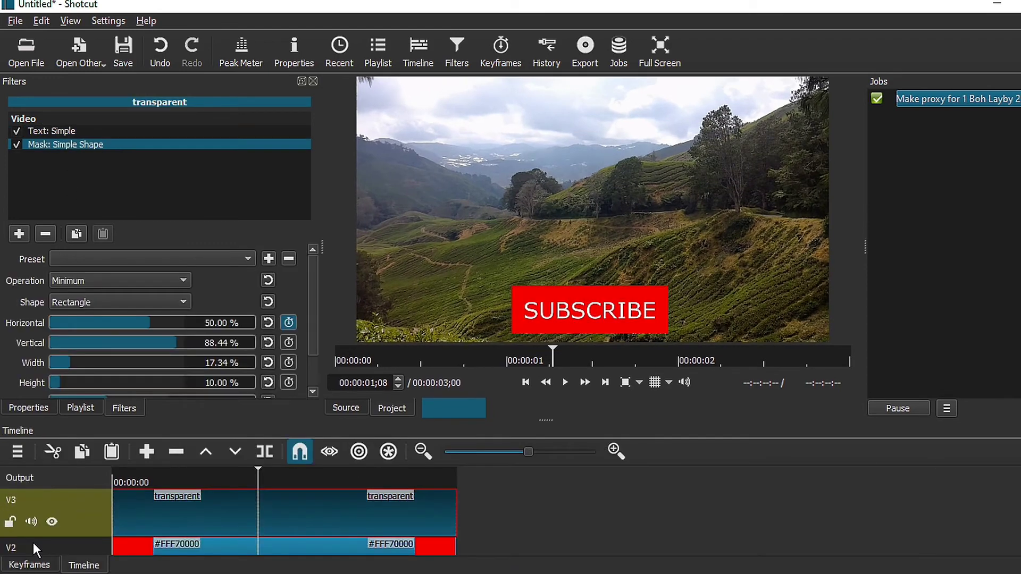
left_click(29, 565)
right_click(387, 531)
left_click(558, 559)
Play the full subscribe animation from the start
left_click(129, 539)
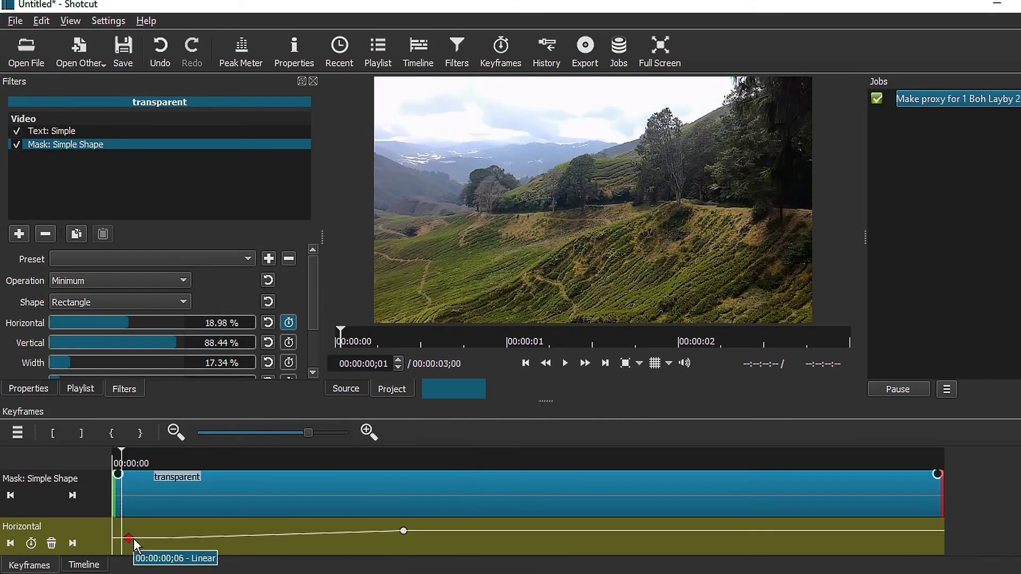
key("space")
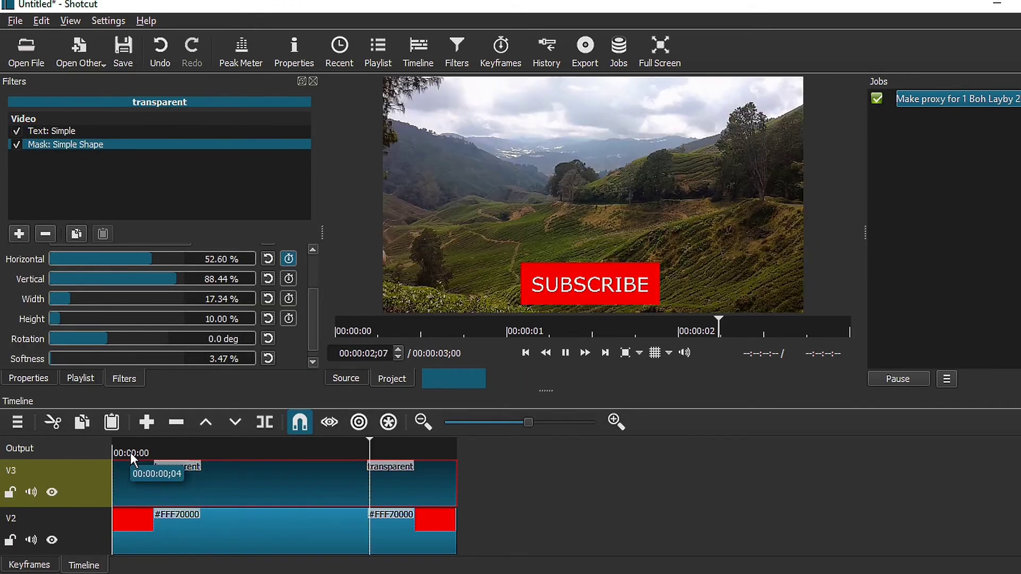
key("space")
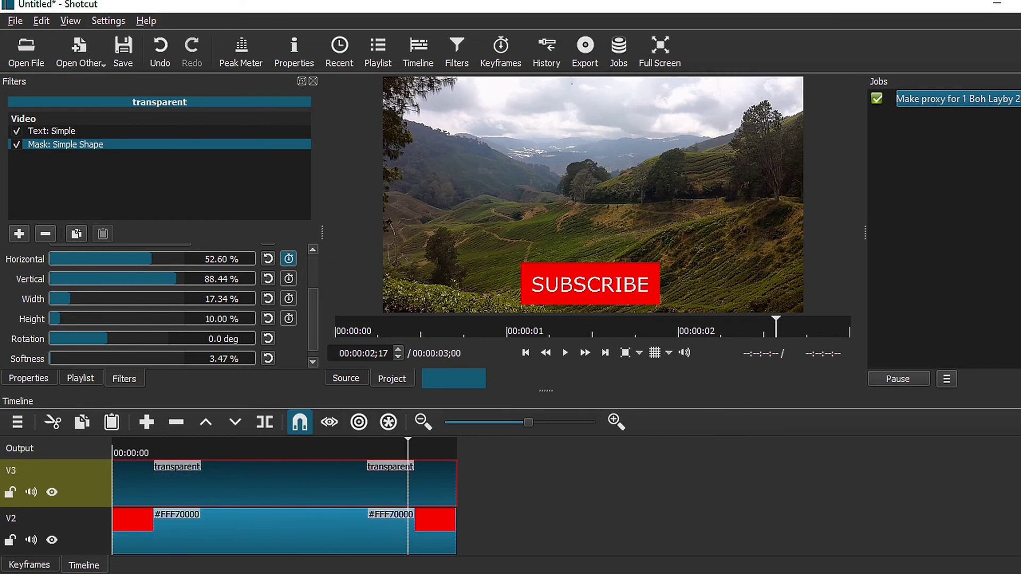